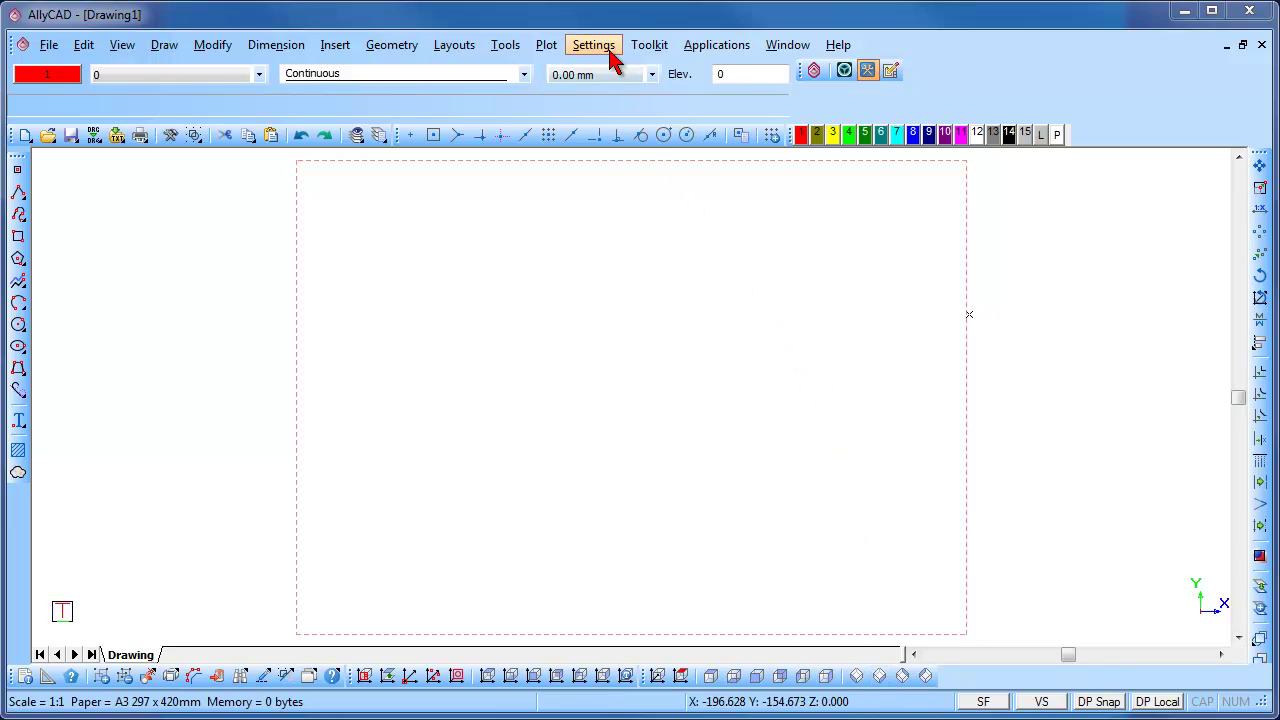
Step: Switch the drawing's coordinate system to Surveyor in the drawing settings
click(610, 50)
click(614, 72)
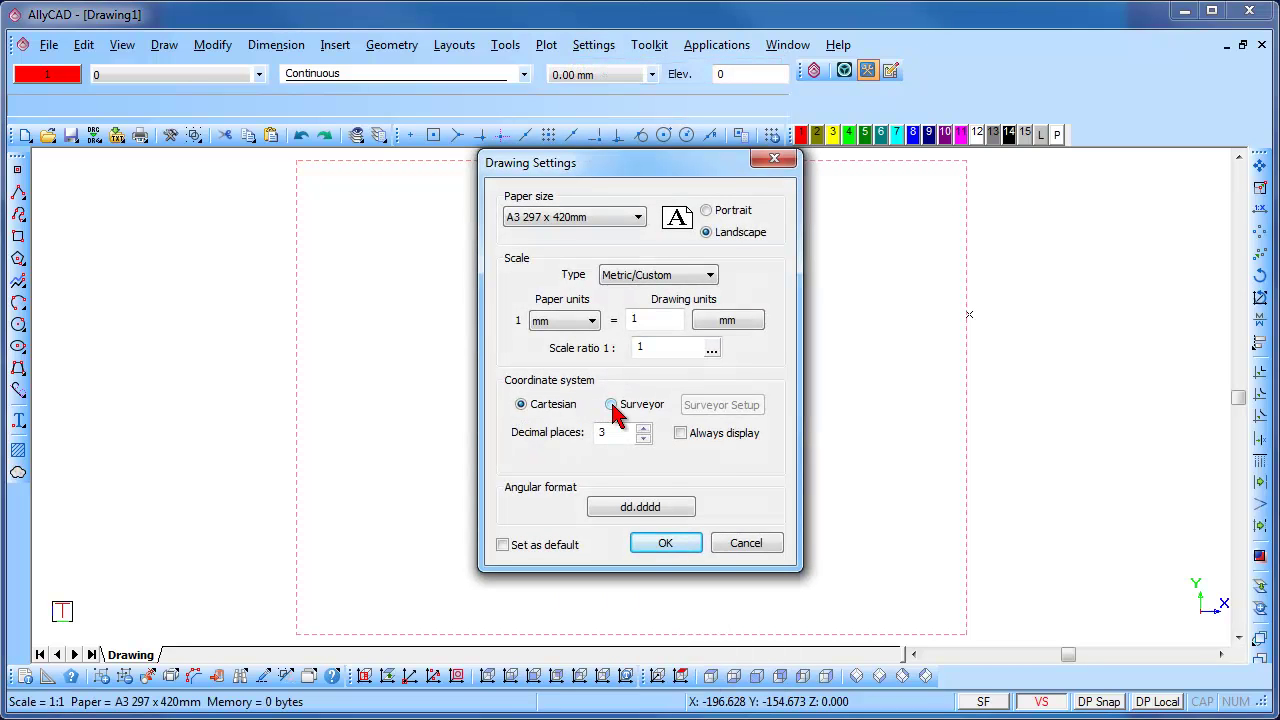
click(610, 404)
click(665, 543)
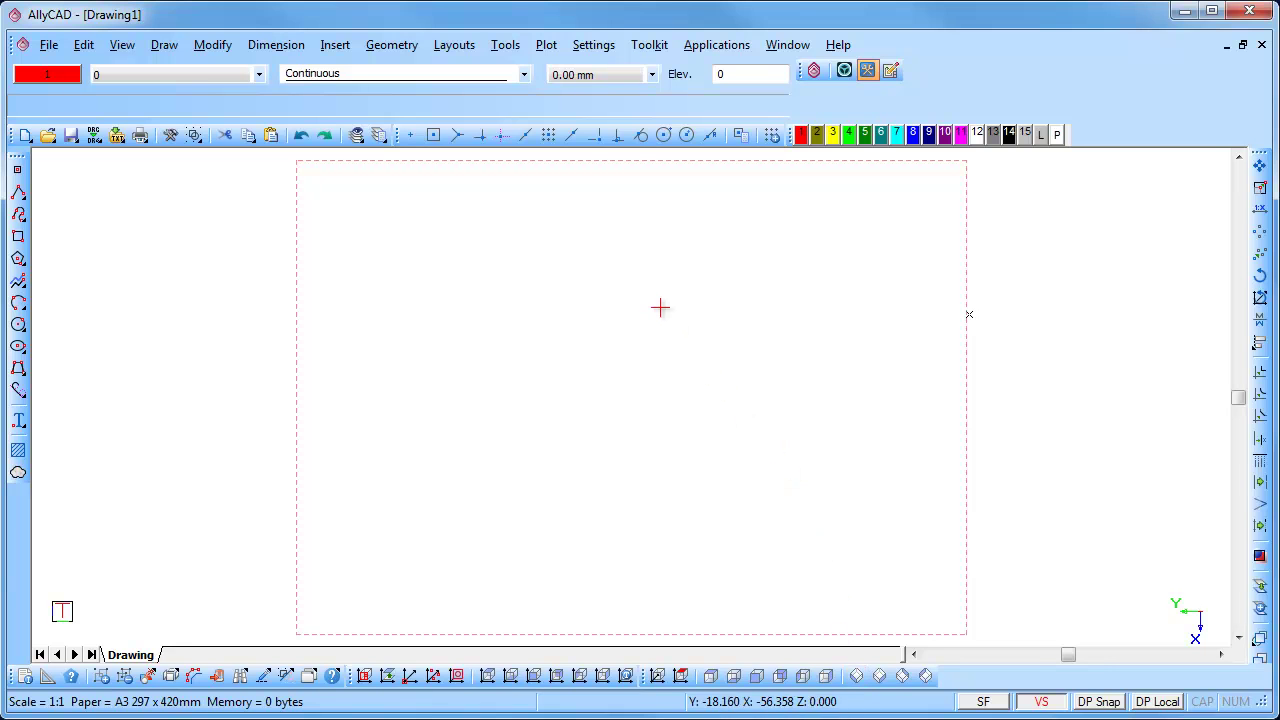
Step: Switch the drawing's coordinate system back to Cartesian
click(605, 46)
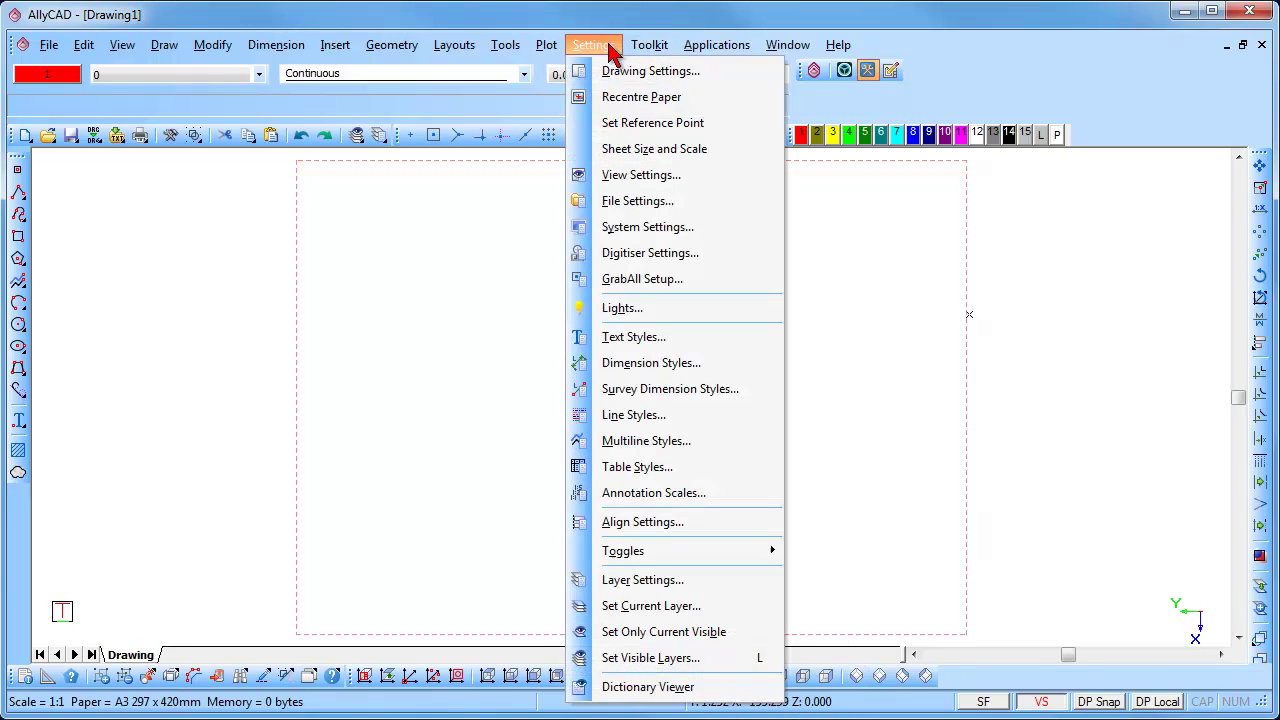
click(610, 72)
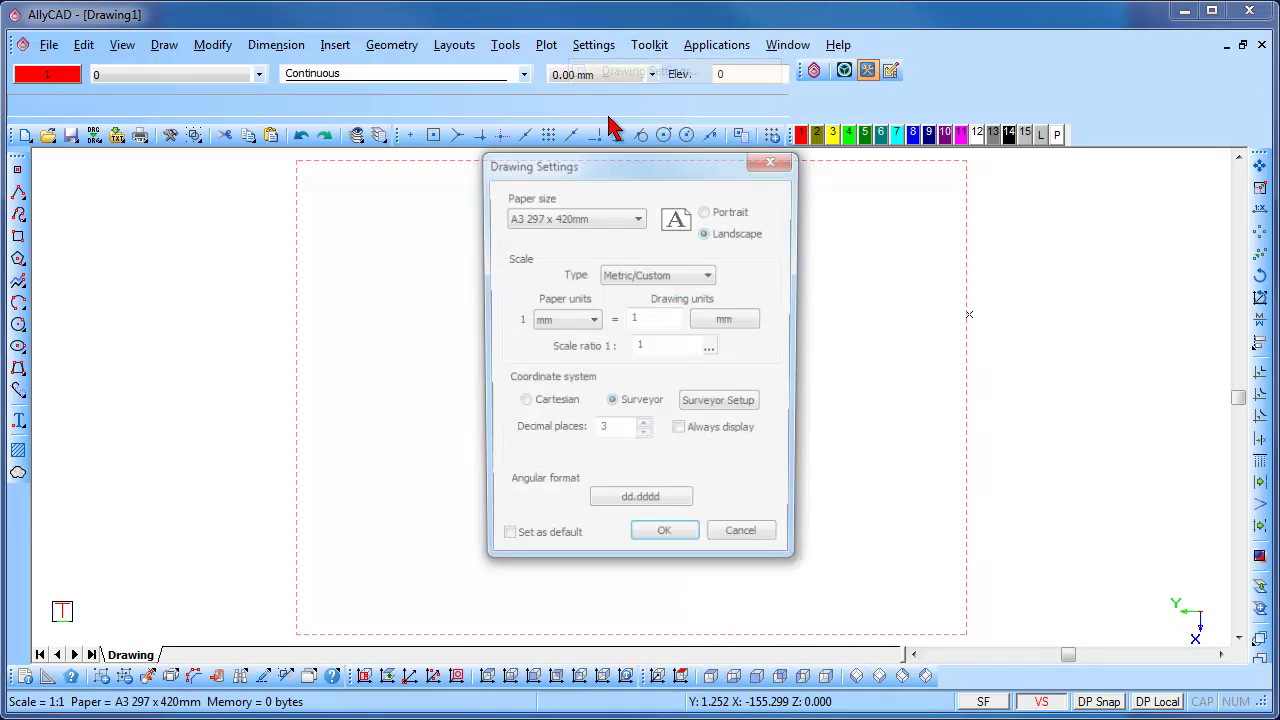
click(536, 410)
click(655, 543)
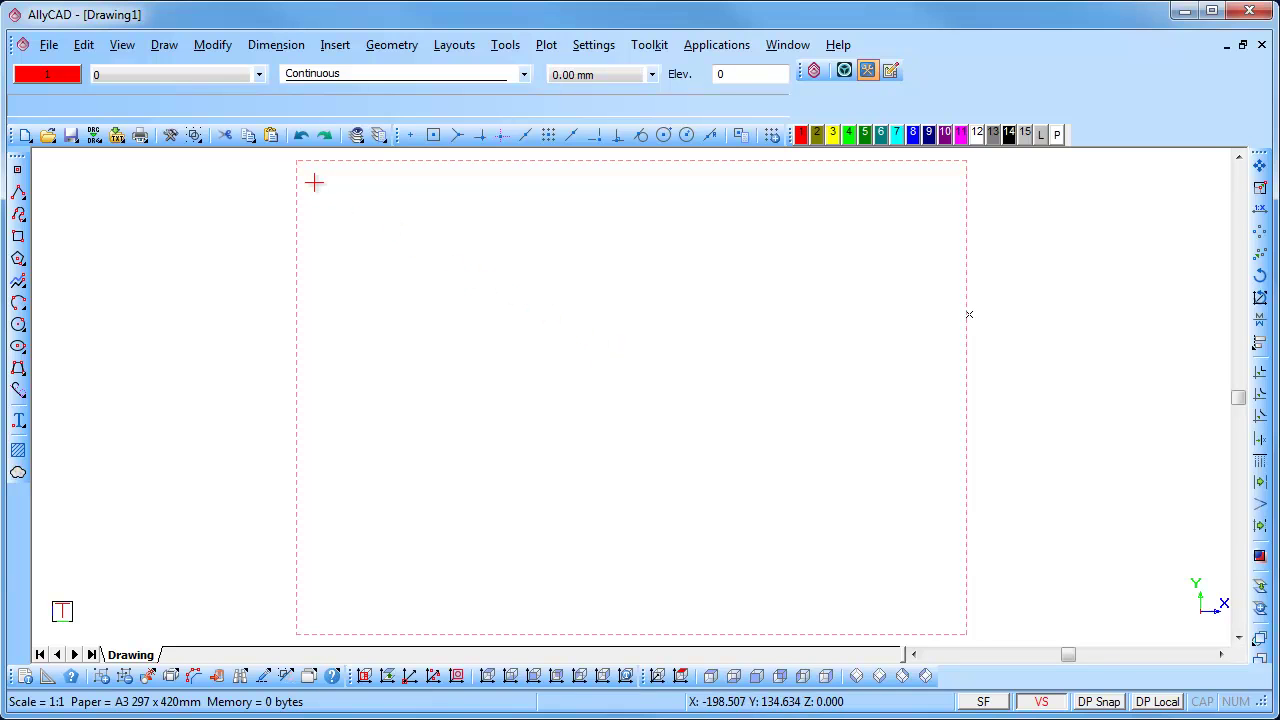
Step: Start a rectangle and bring up the Jumps options for its first corner
click(166, 50)
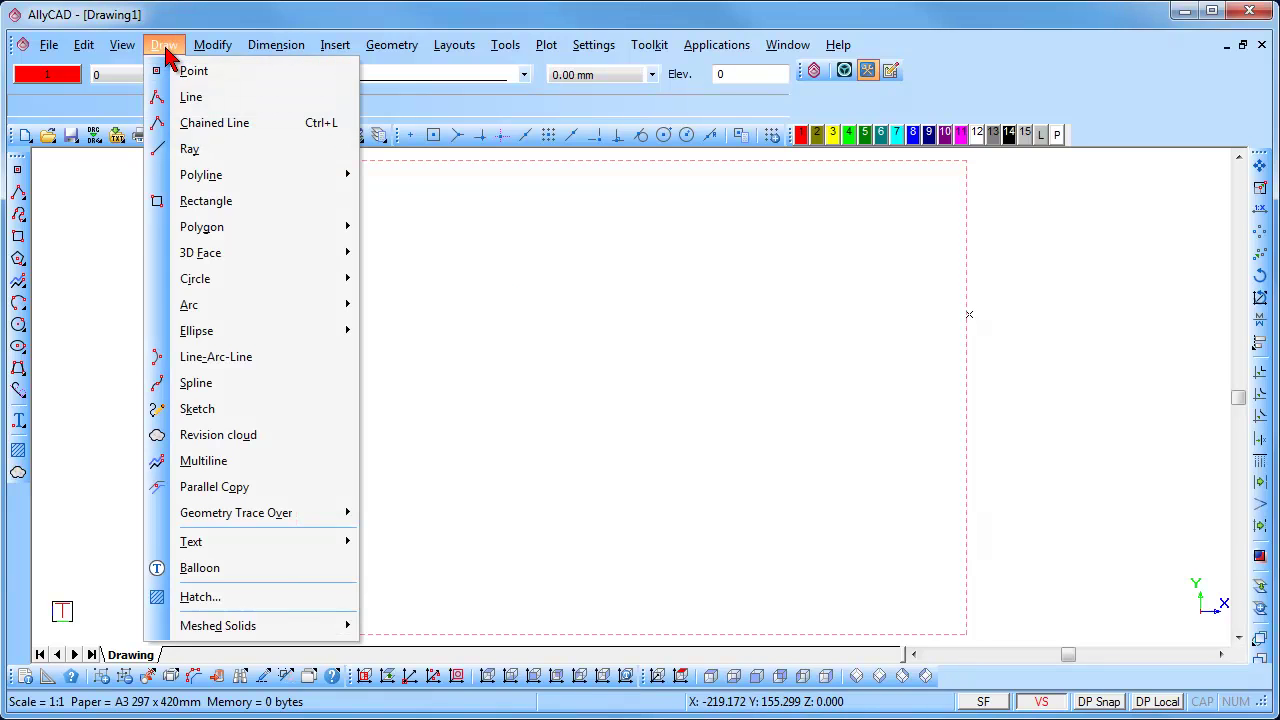
click(212, 201)
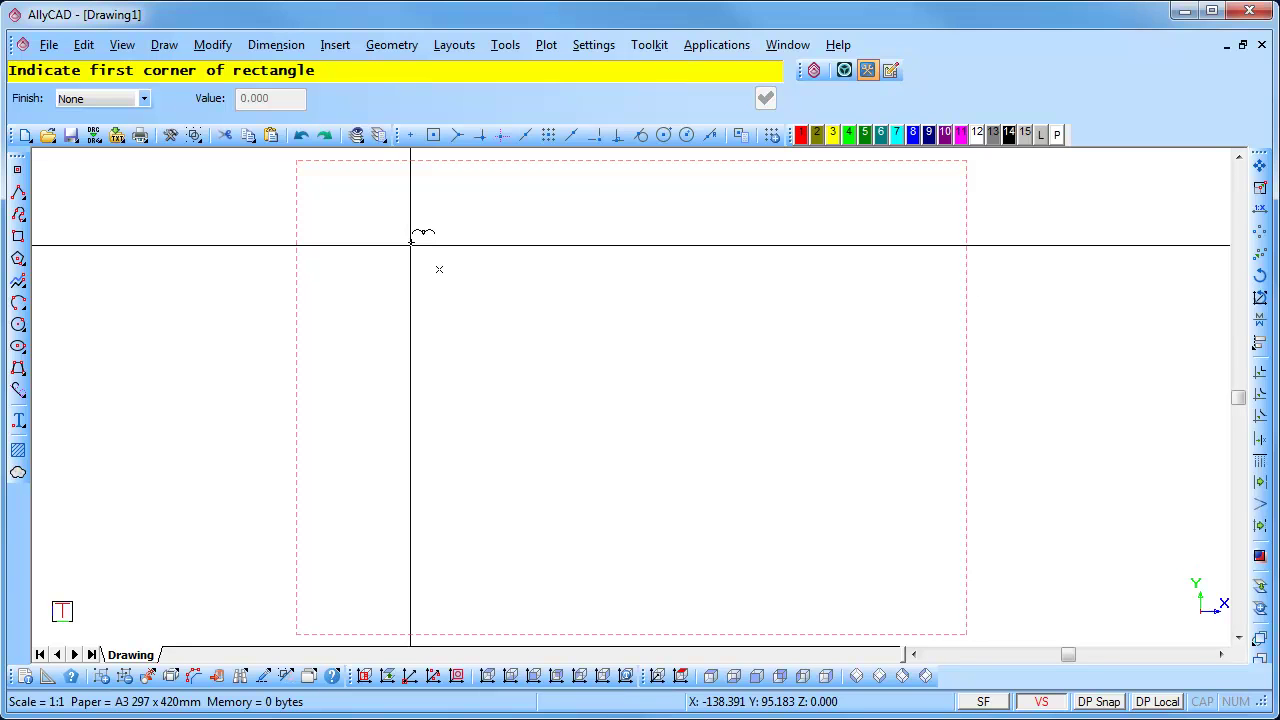
click(505, 42)
mouse_move(537, 97)
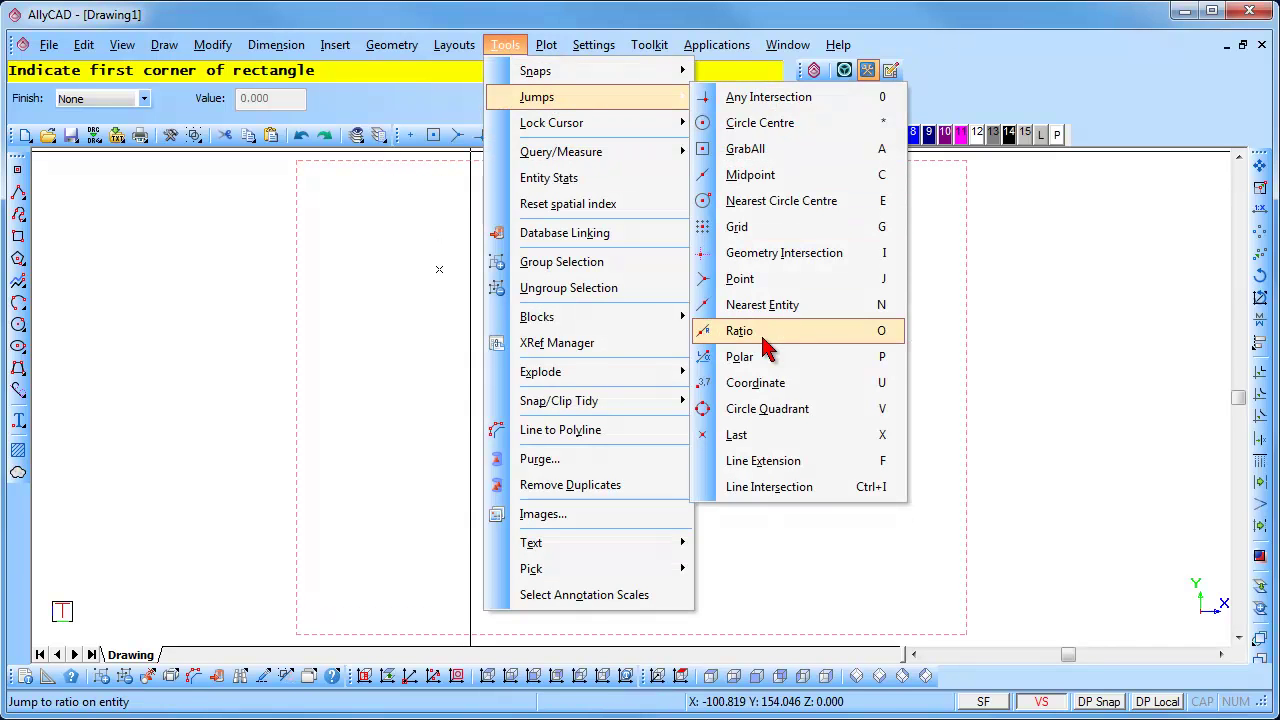
Step: Place the rectangle's first corner at X -120, Y 80 using Jump to Coordinate
click(772, 393)
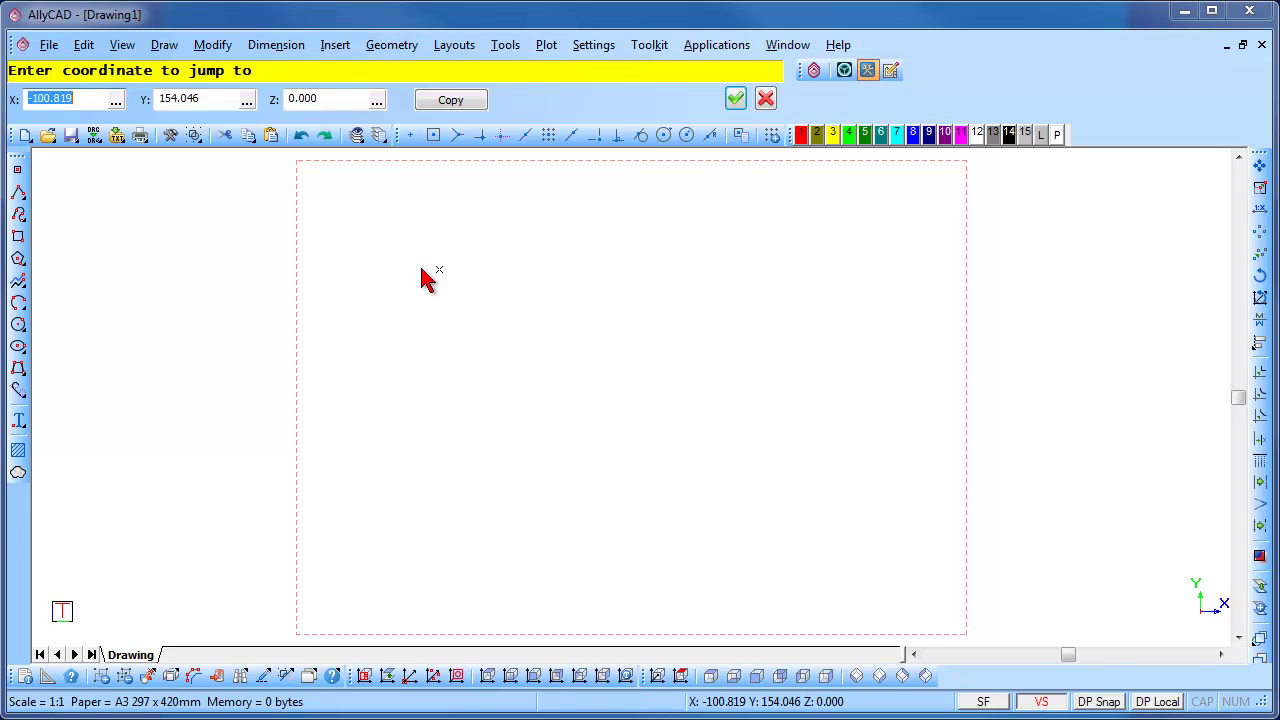
text(-120)
key(Tab)
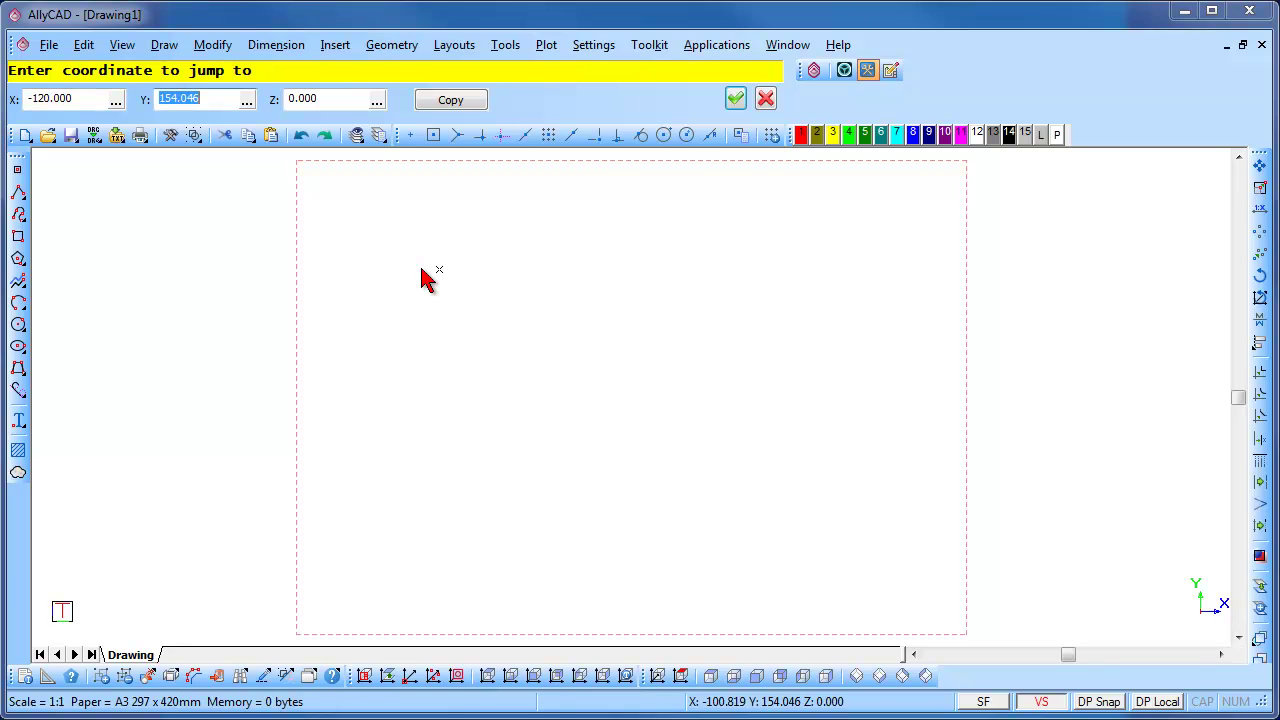
text(80)
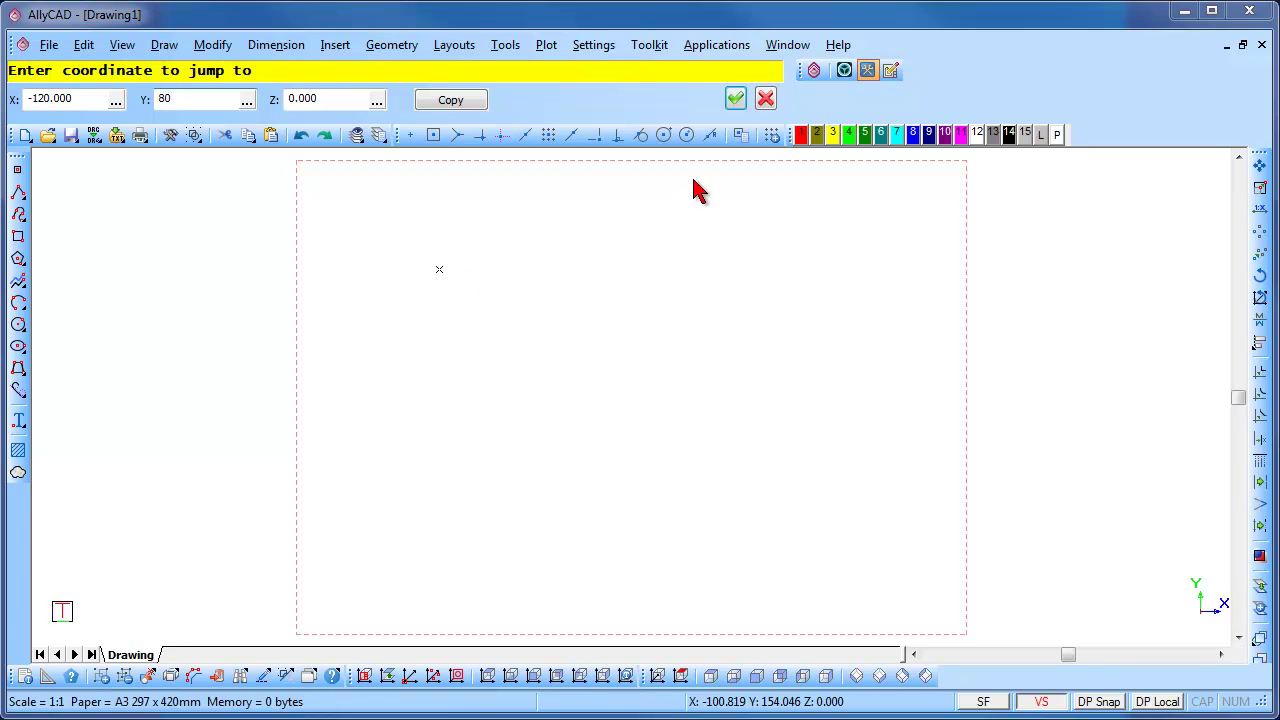
click(735, 101)
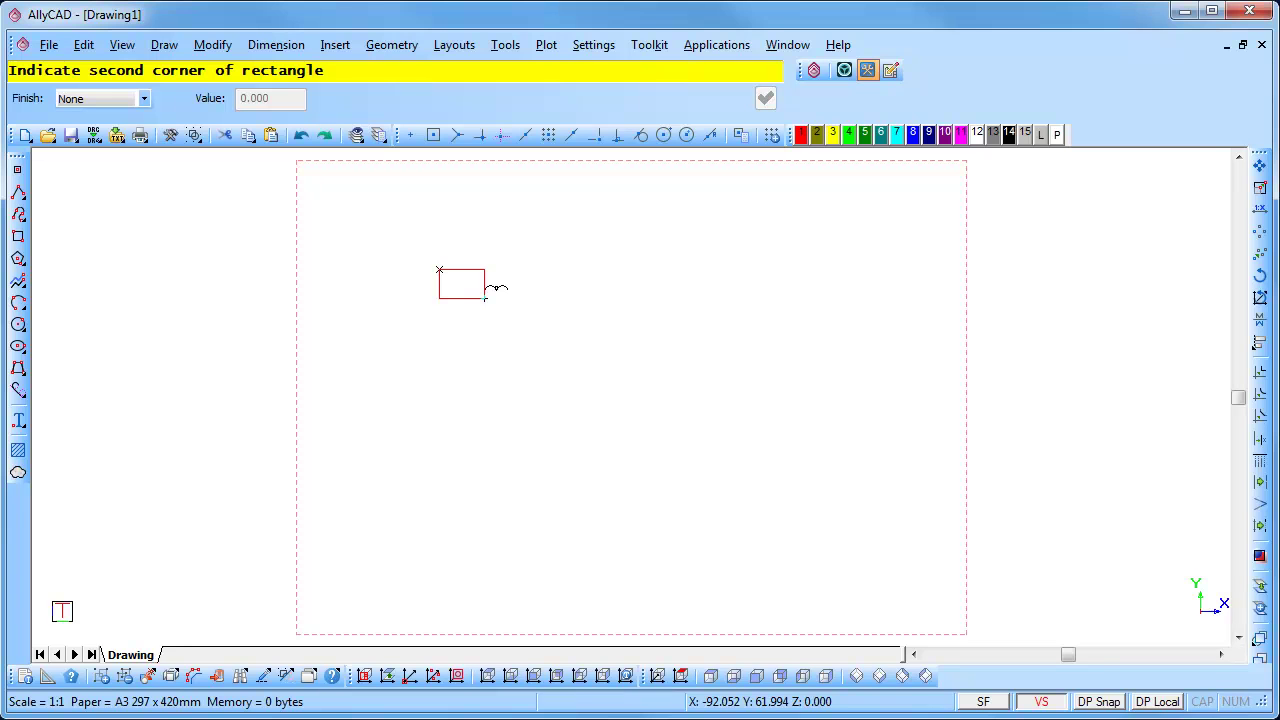
Step: Set the second corner at X -90, Y 40 via Jump to Coordinate, completing the rectangle
key(j)
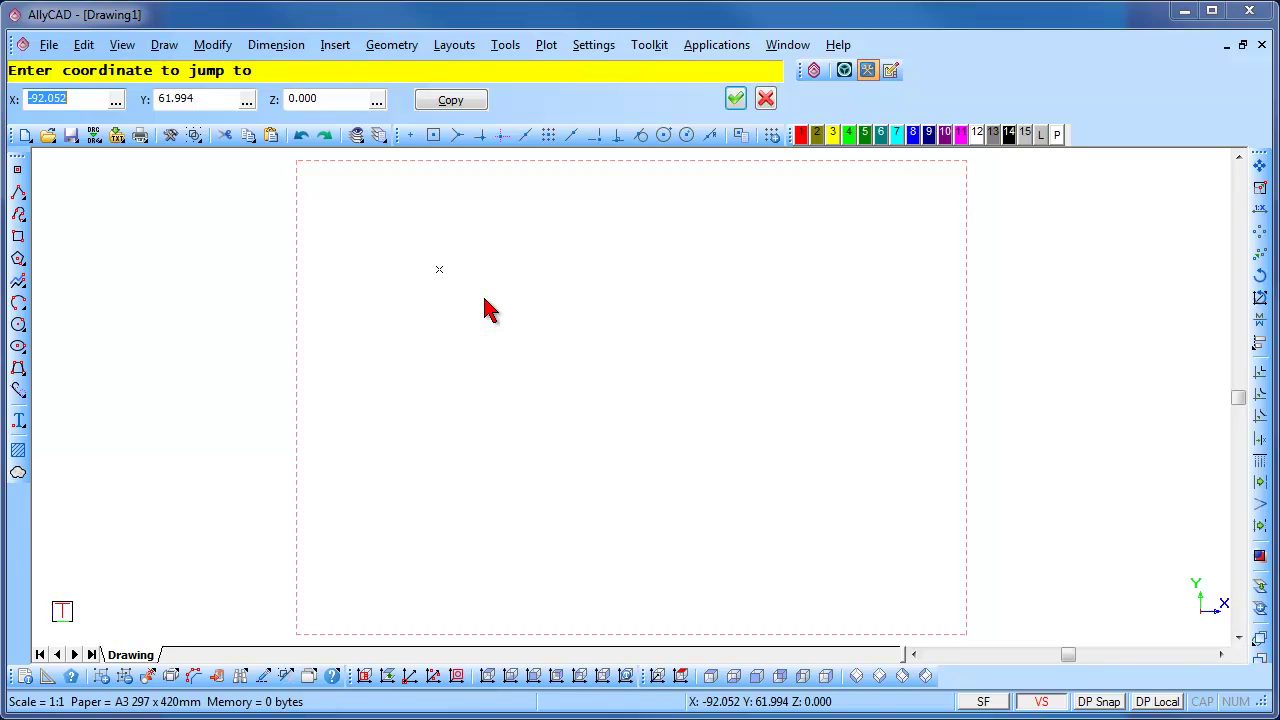
text(-90)
key(Tab)
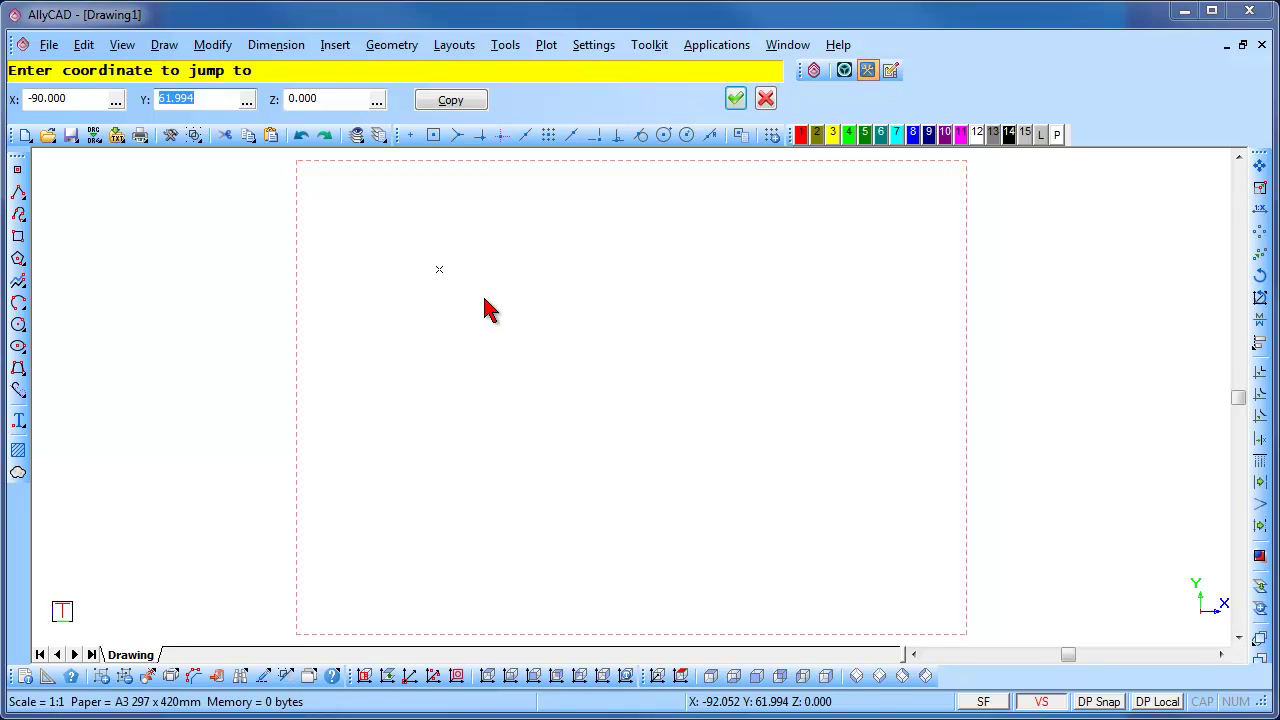
text(40)
key(Return)
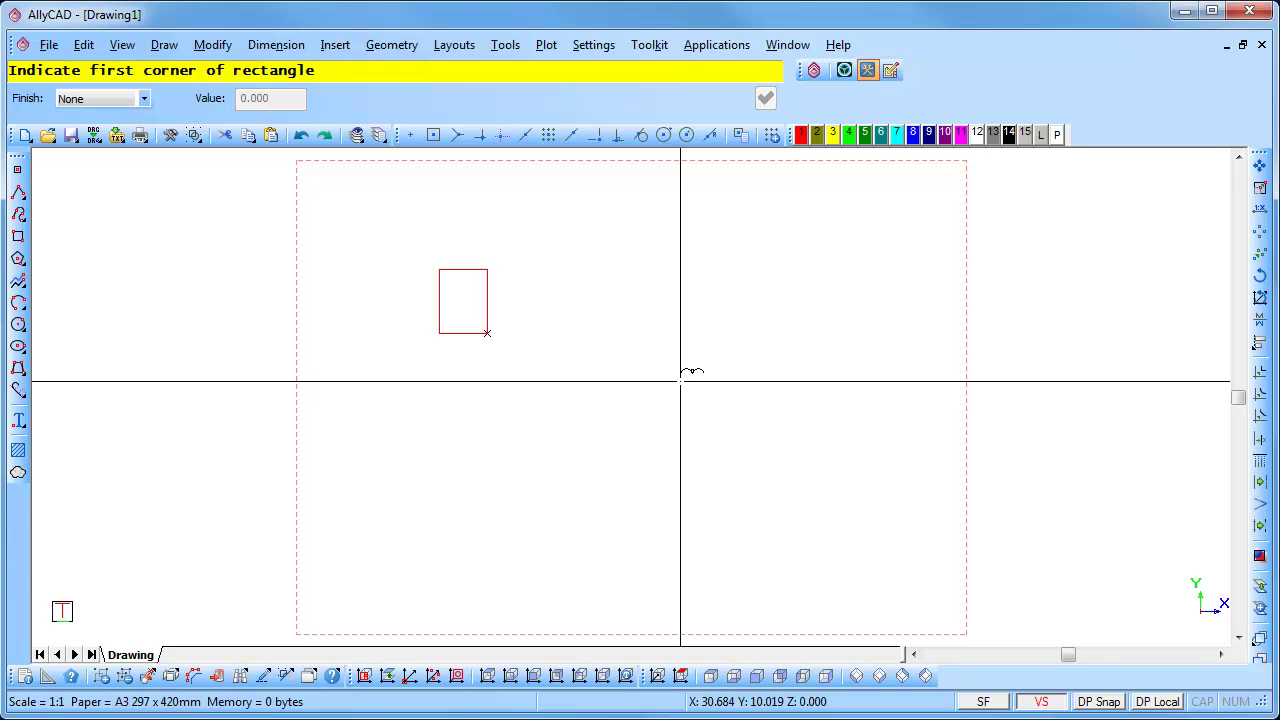
Step: Quit the rectangle command from the canvas right-click menu
right_click(681, 381)
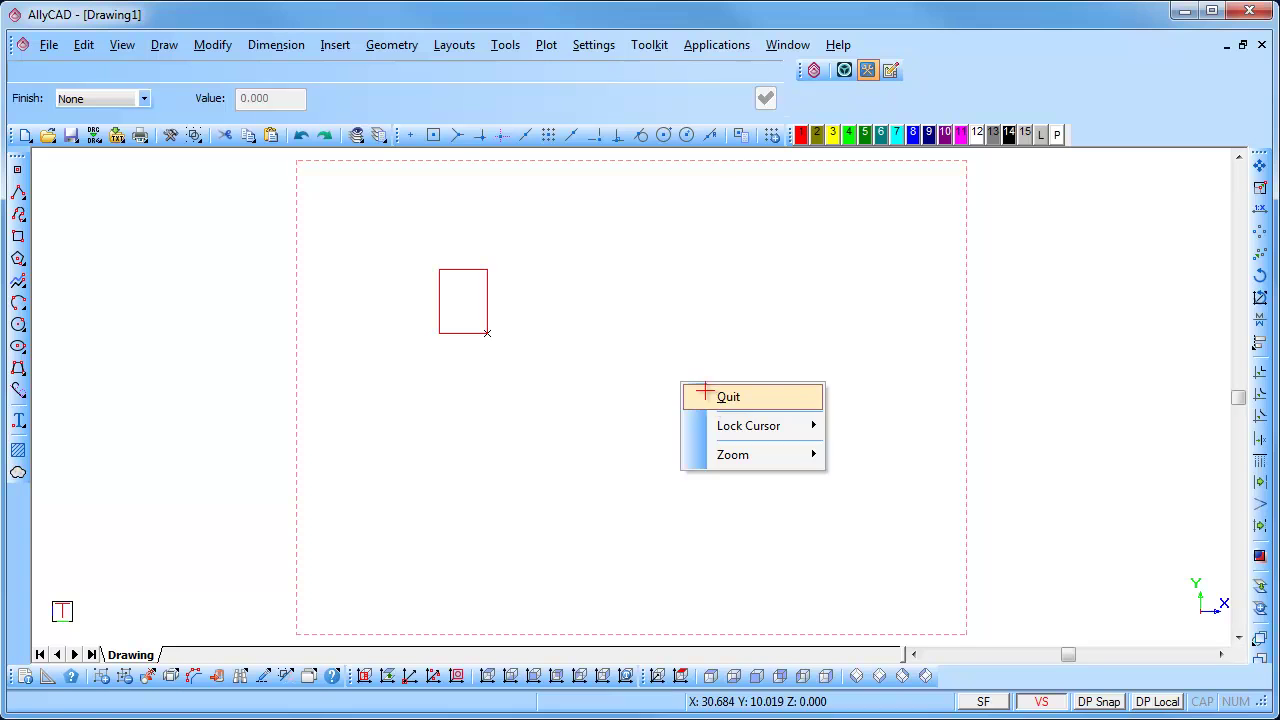
click(706, 397)
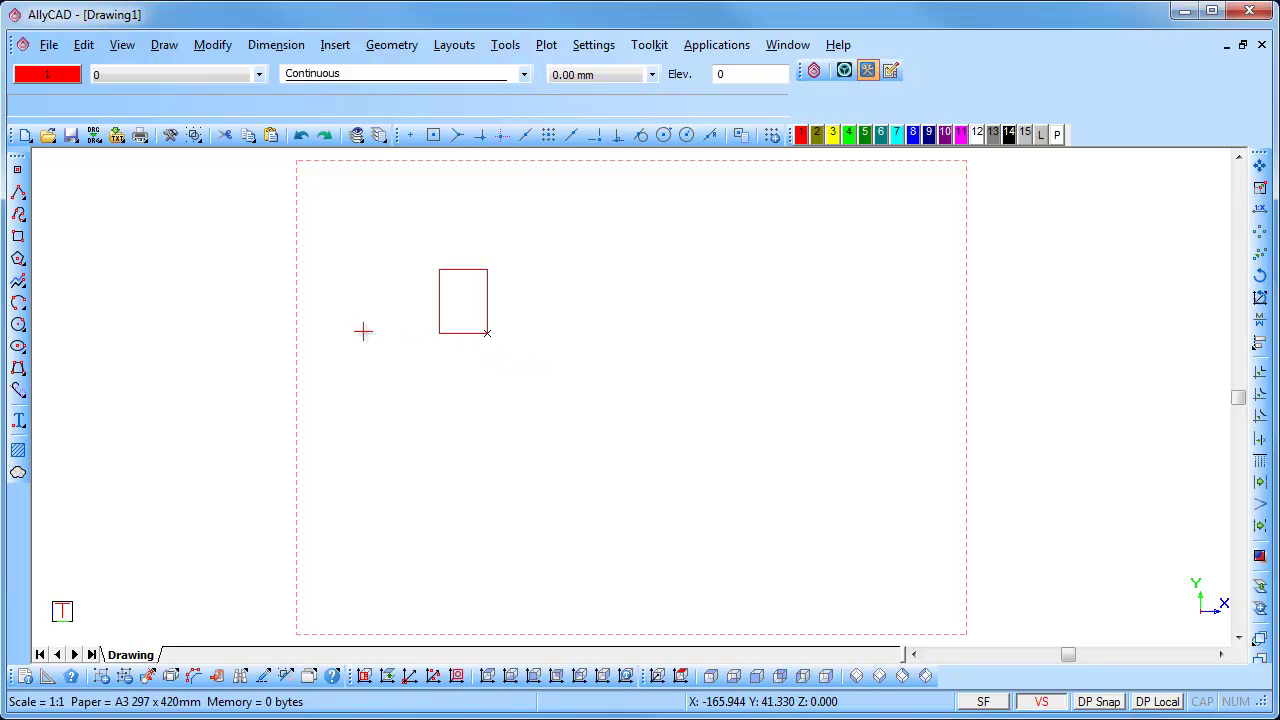
click(84, 45)
click(112, 71)
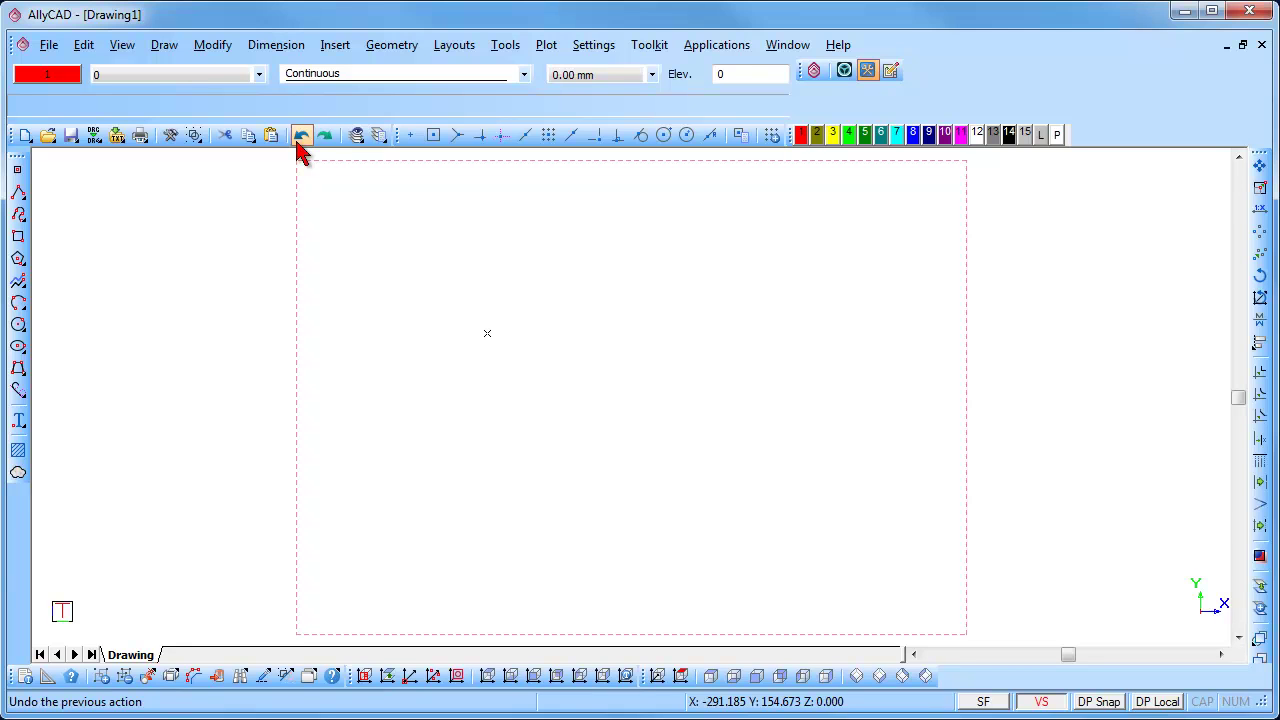
click(325, 143)
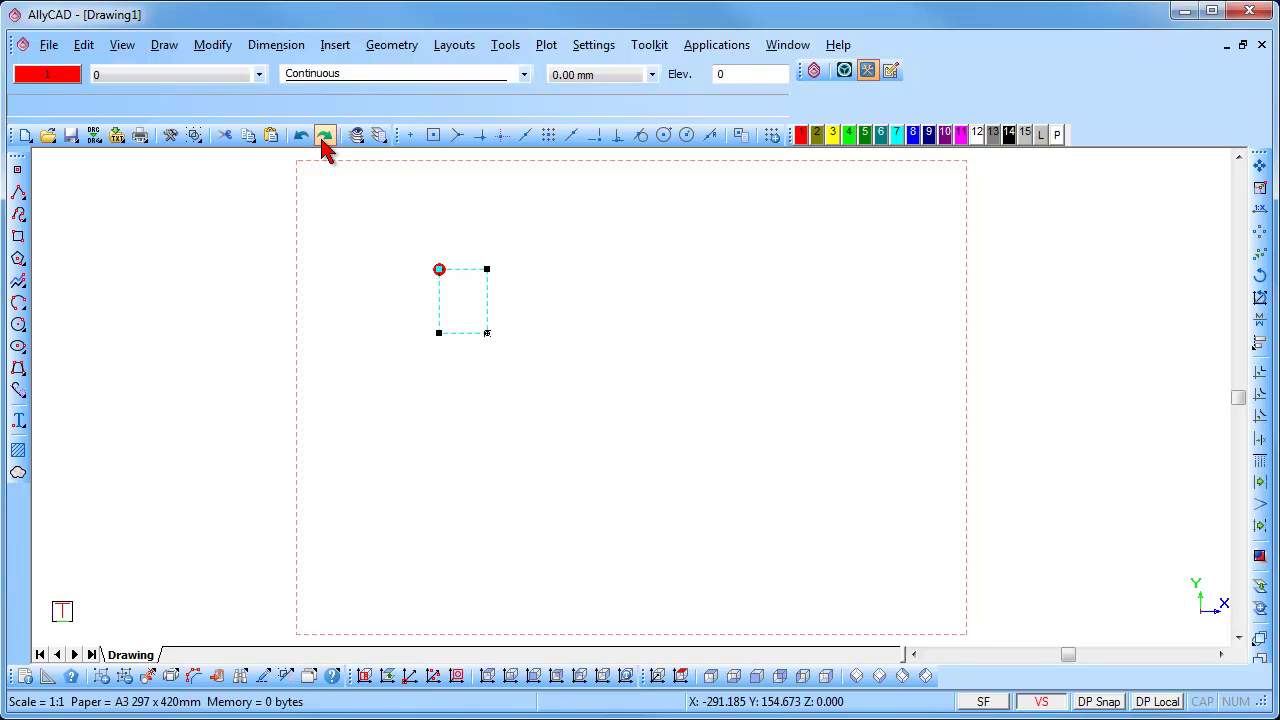
click(325, 143)
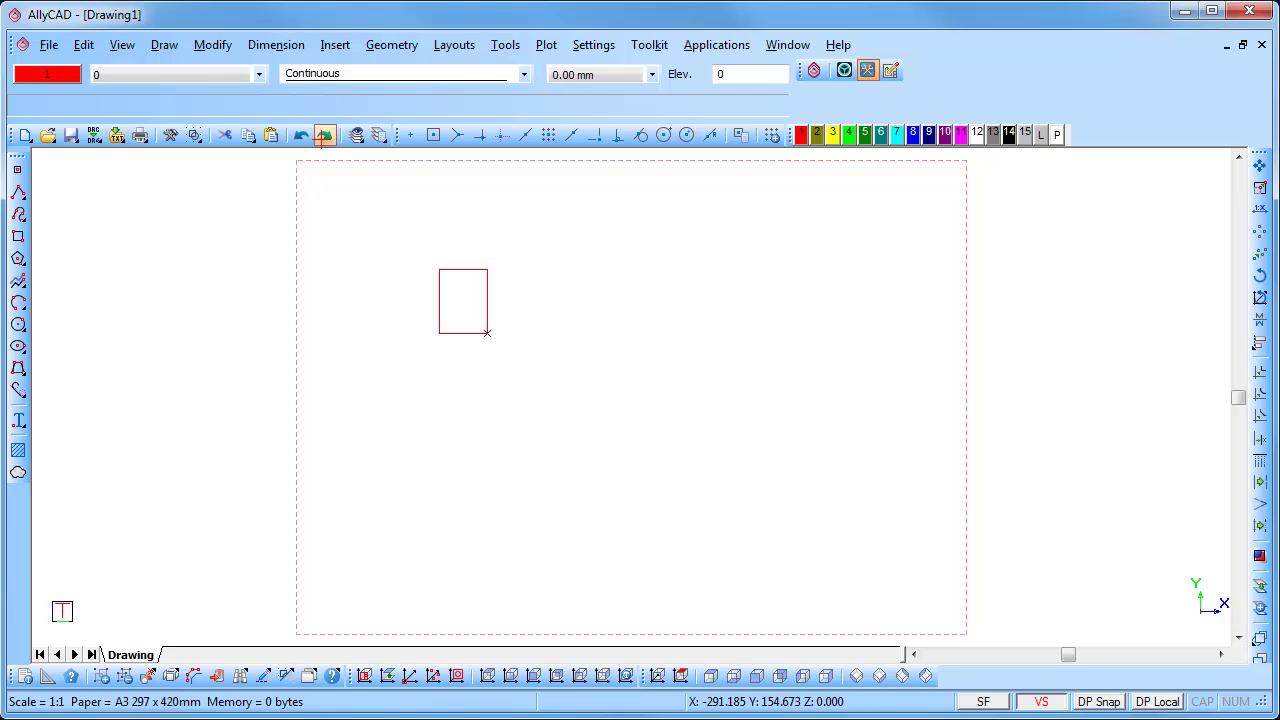